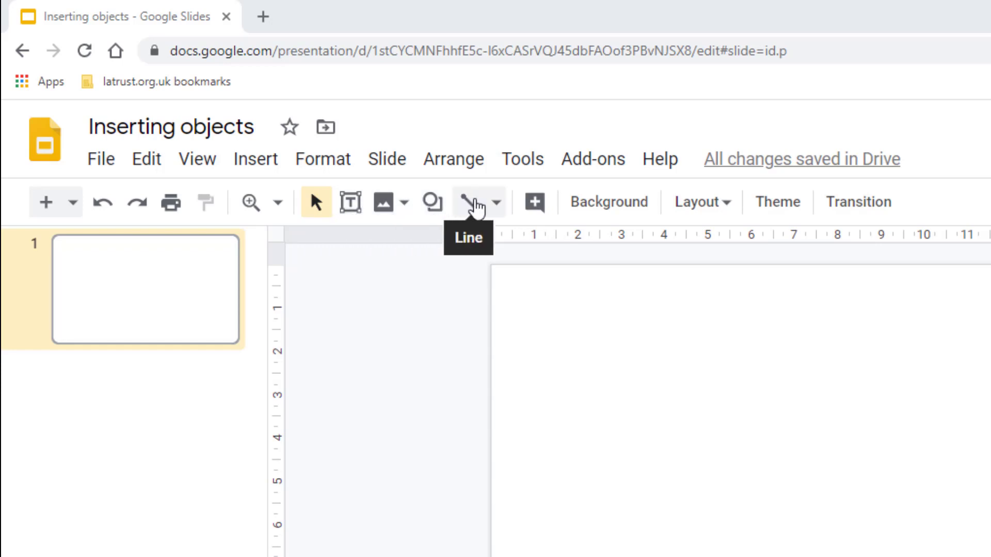
left_click(254, 167)
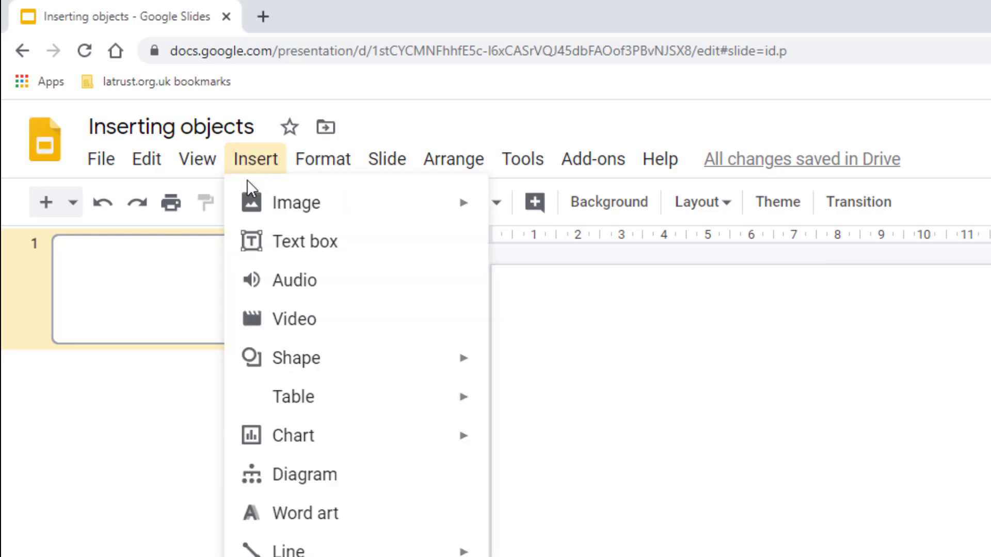
mouse_move(255, 212)
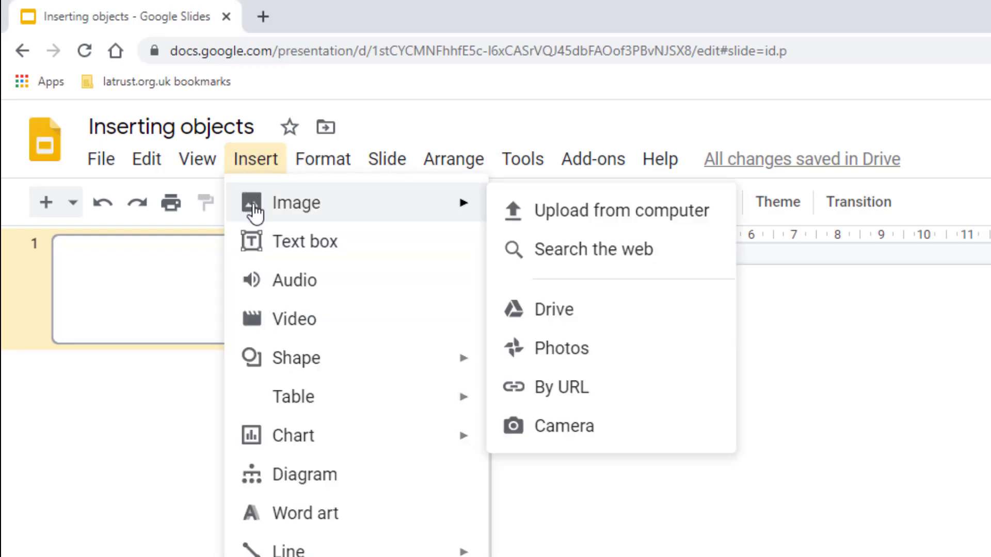
mouse_move(278, 452)
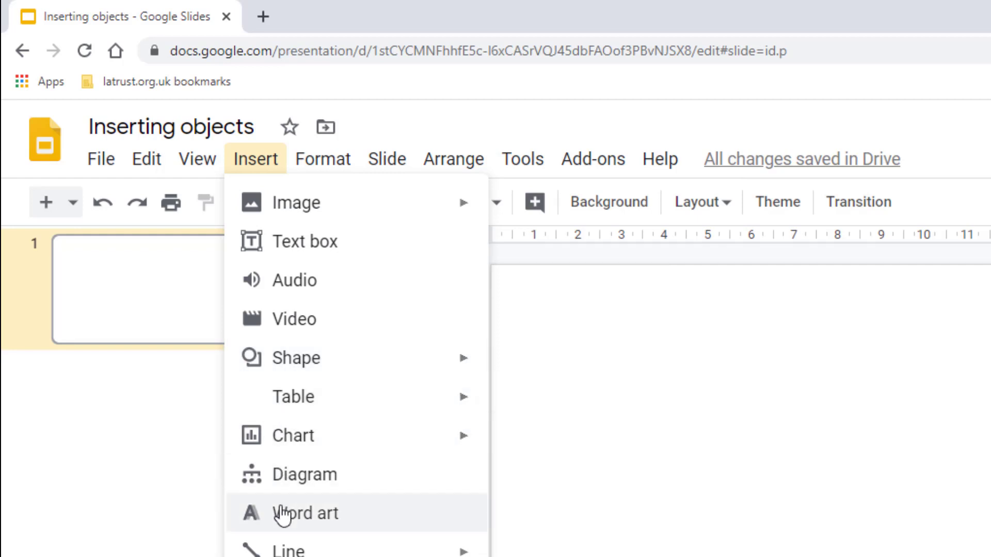
left_click(558, 405)
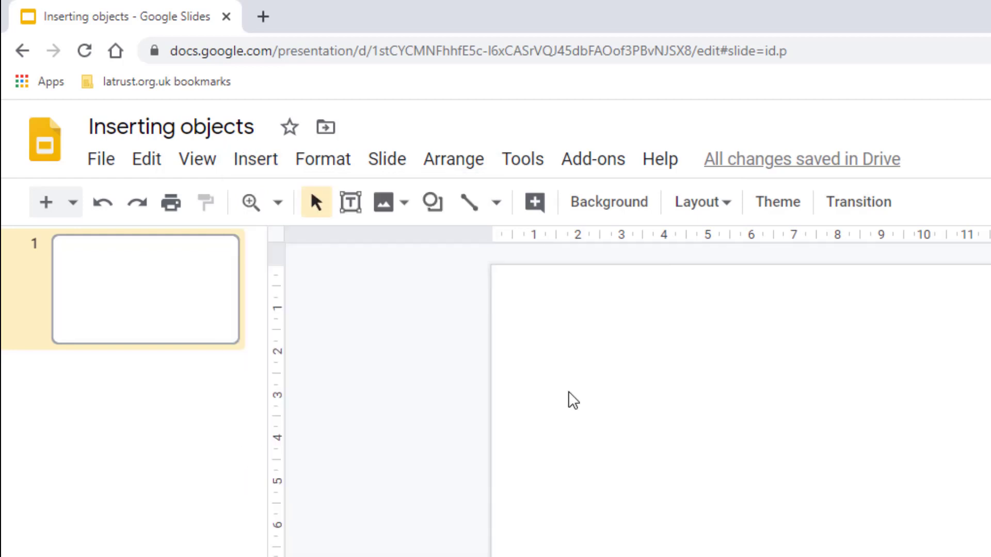
Draw a text box about 8 cm wide and 3 cm high near the slide's upper-left corner and enter "Add my text here.".
left_click(351, 209)
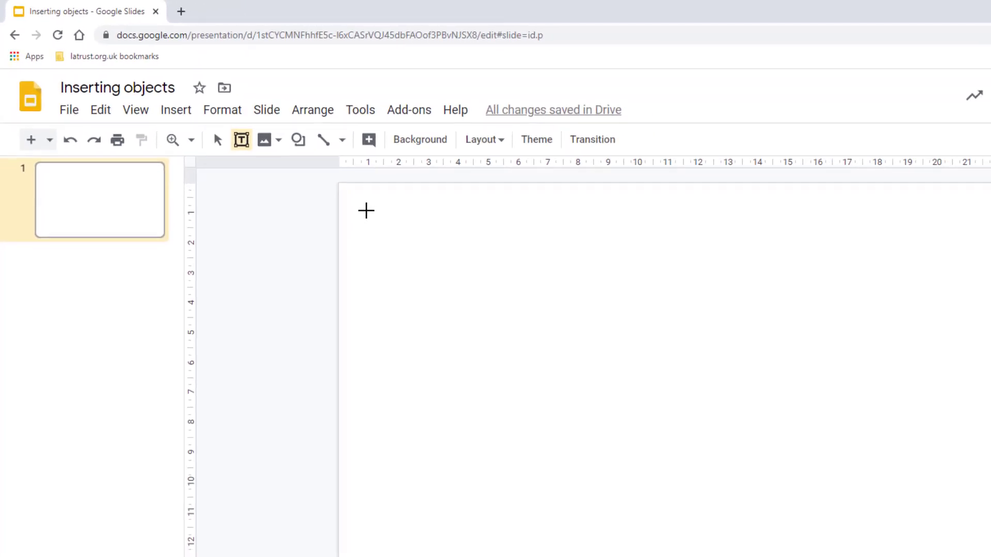
left_click_drag(533, 306, 643, 389)
left_click_drag(443, 270, 602, 299)
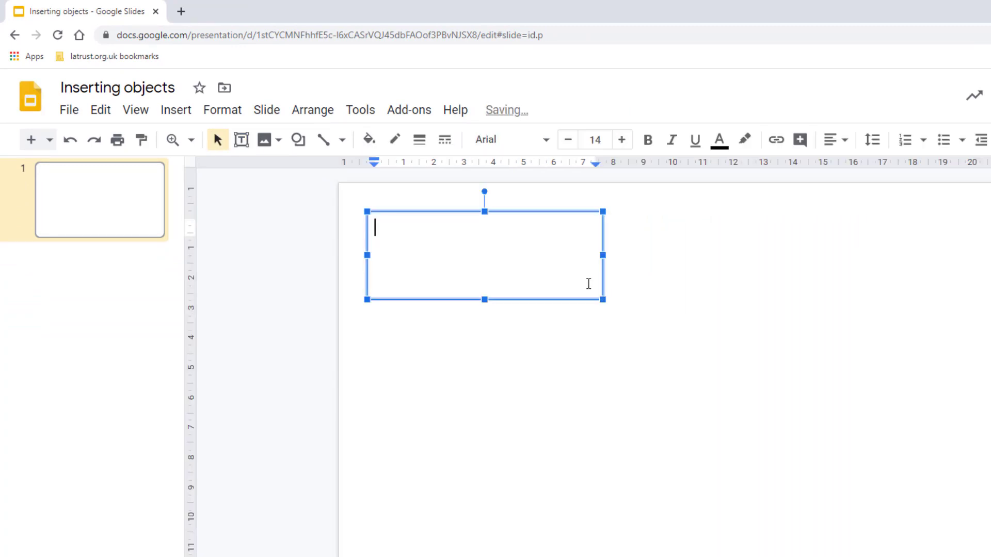
type("Add my text here.")
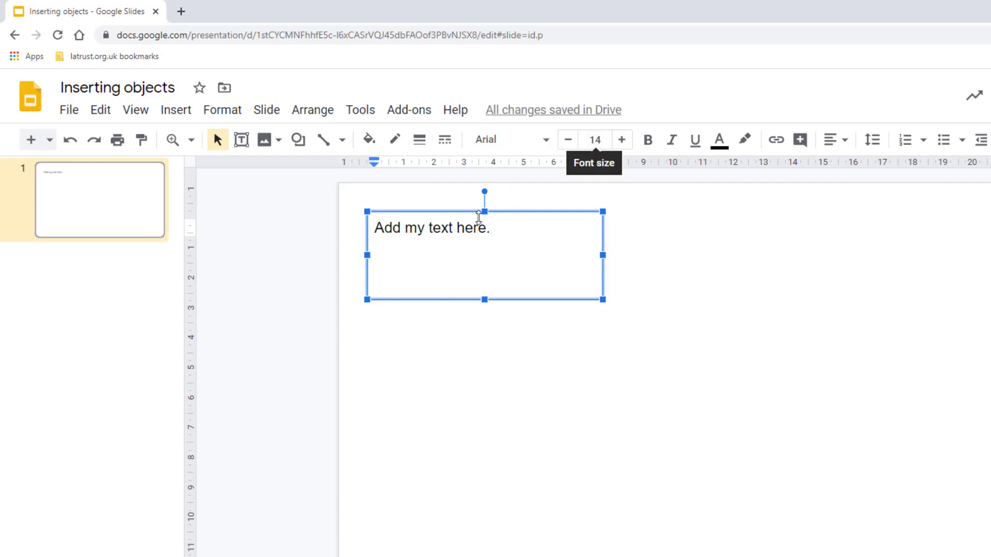
Enlarge the text box to about 12 cm wide and 5.5 cm high, and rotate it very slightly counterclockwise.
triple_click(446, 228)
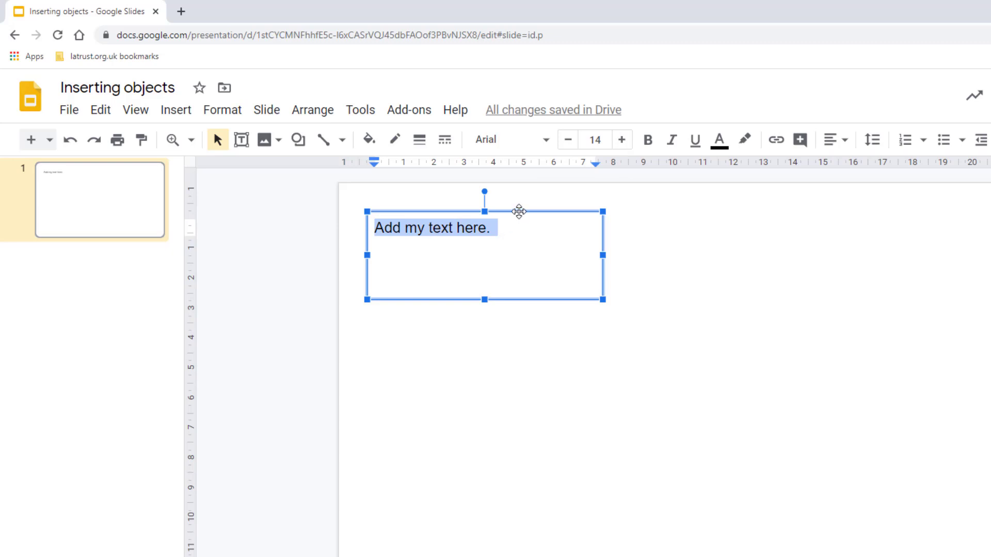
left_click(517, 211)
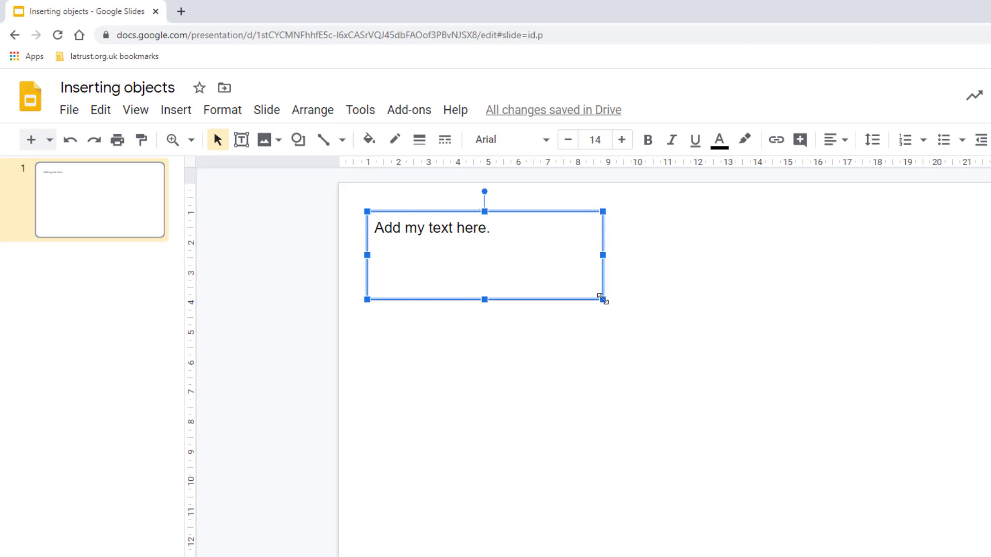
left_click_drag(602, 299, 731, 372)
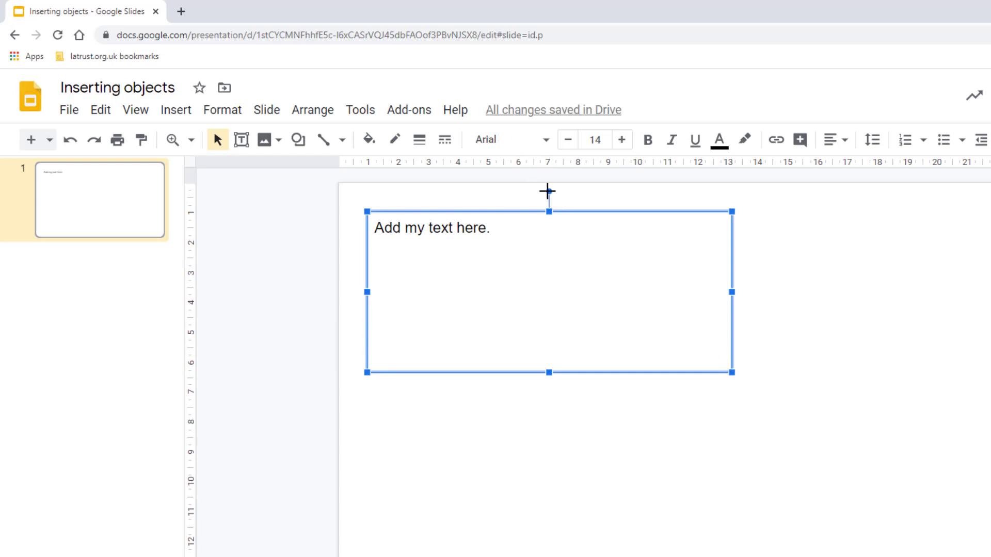
mouse_move(549, 192)
left_mouse_down()
mouse_move(525, 208)
mouse_move(526, 192)
mouse_move(546, 188)
left_mouse_up()
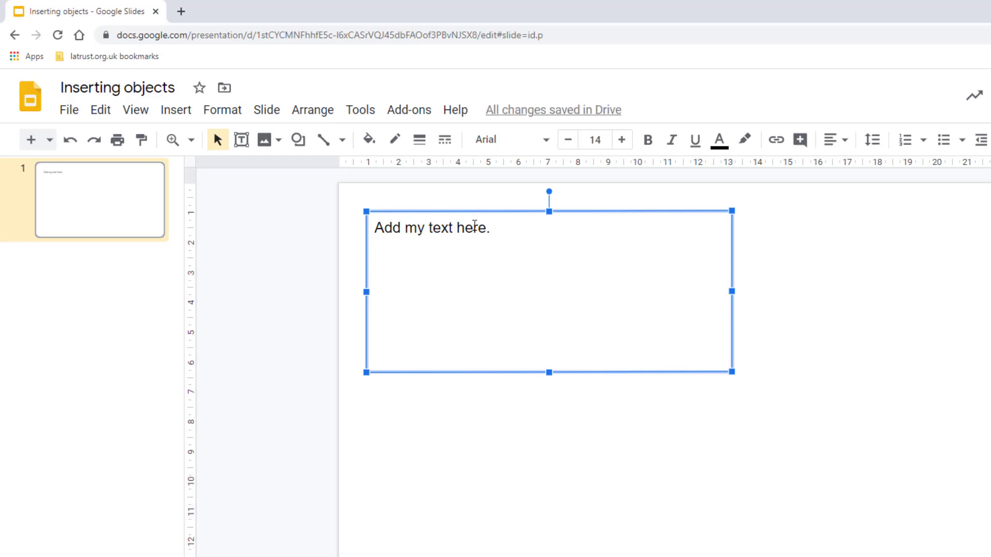
Filter the additional fonts to the Display category, add Abril Fatface and apply it to the text box.
left_click(546, 140)
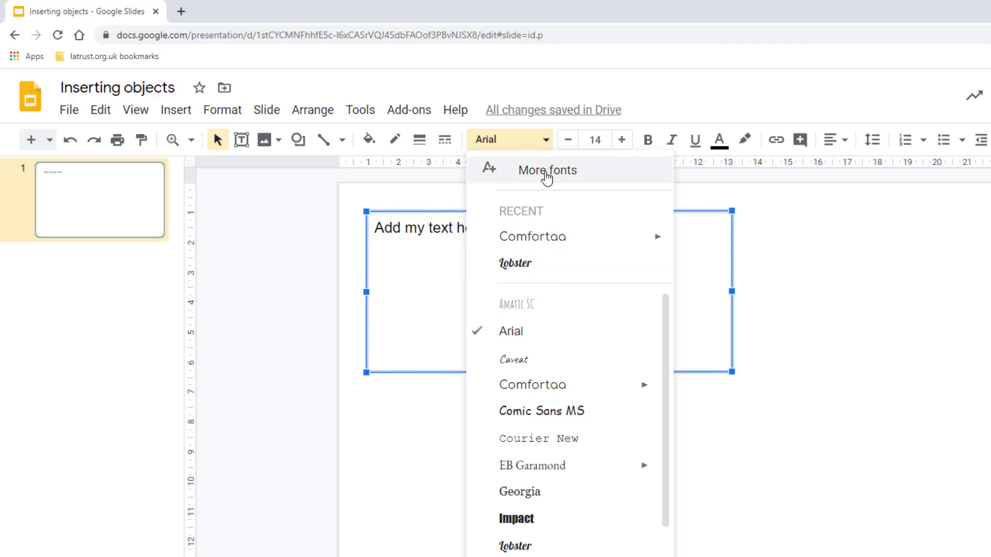
left_click(545, 174)
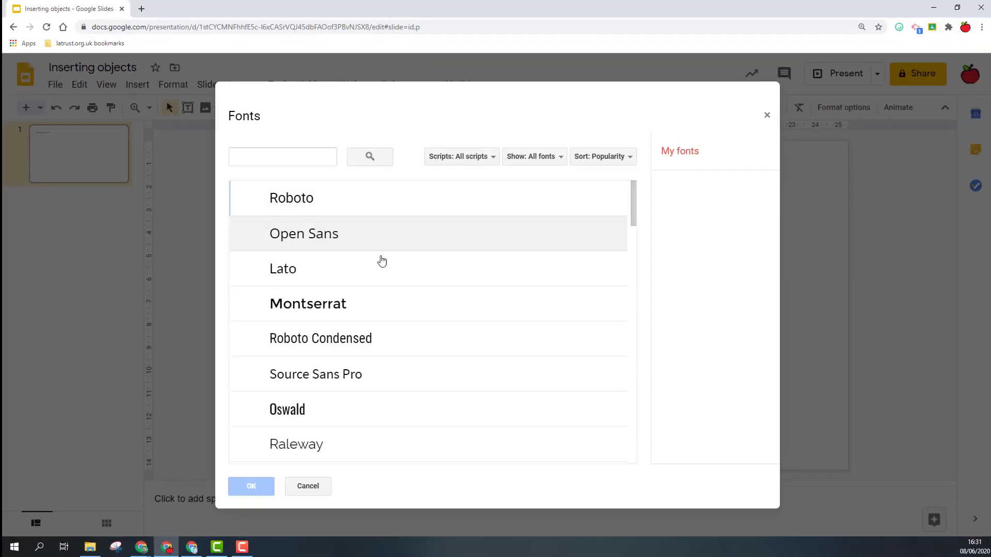
scroll(328, 390, "down", 5)
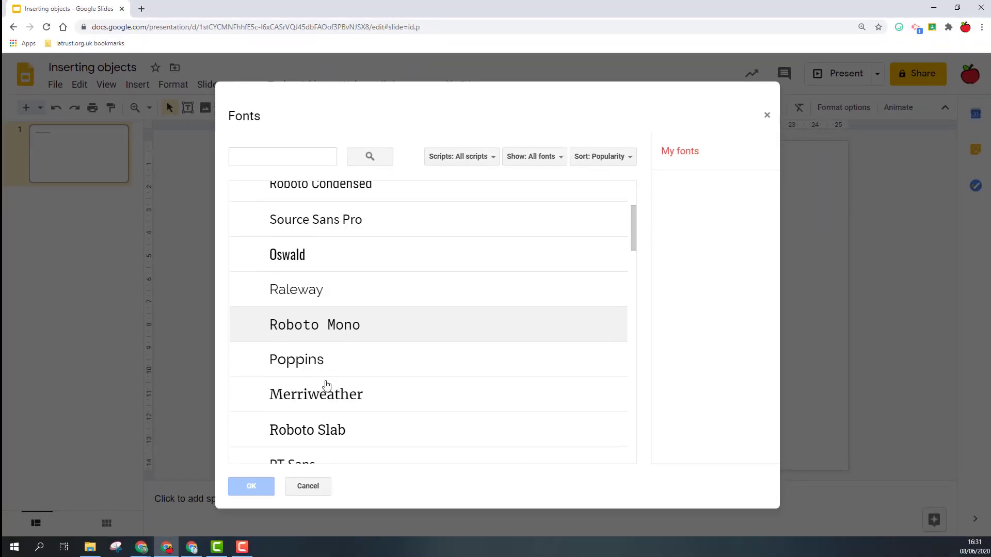
scroll(337, 375, "down", 2)
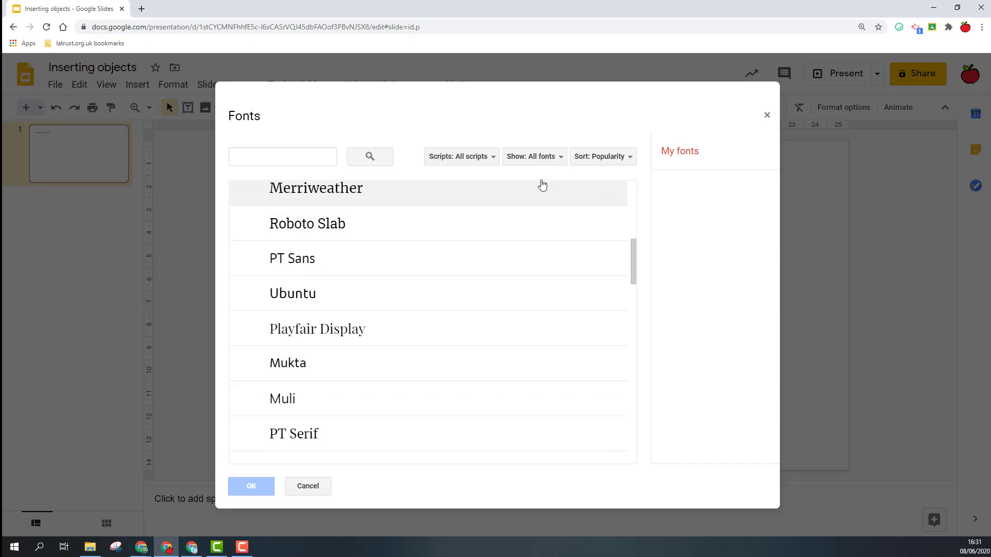
left_click(486, 159)
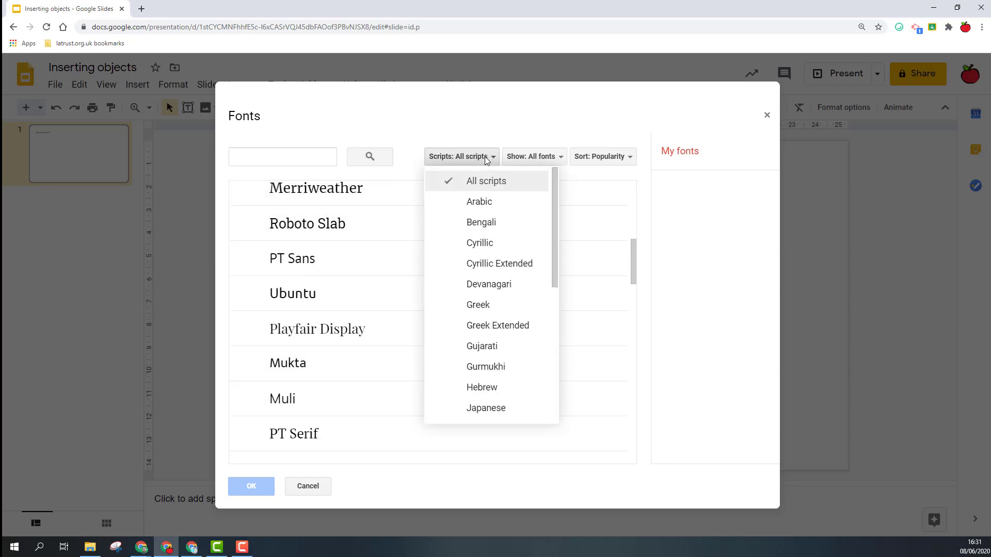
left_click(529, 158)
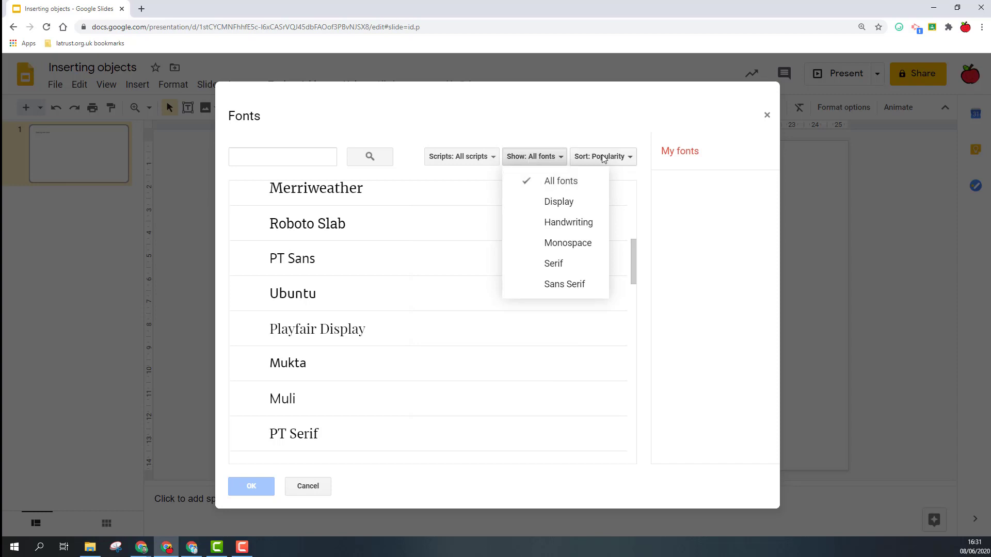
left_click(553, 207)
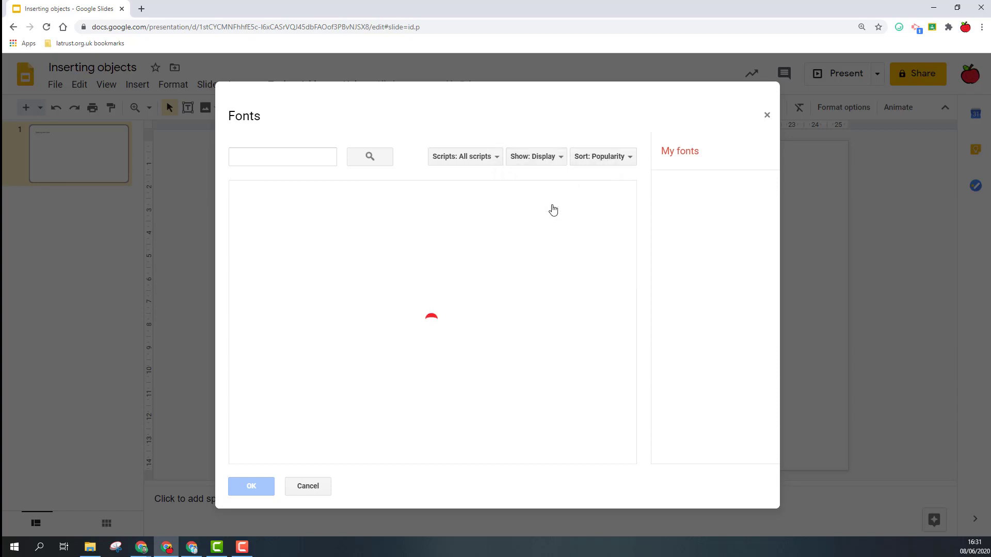
left_click(329, 247)
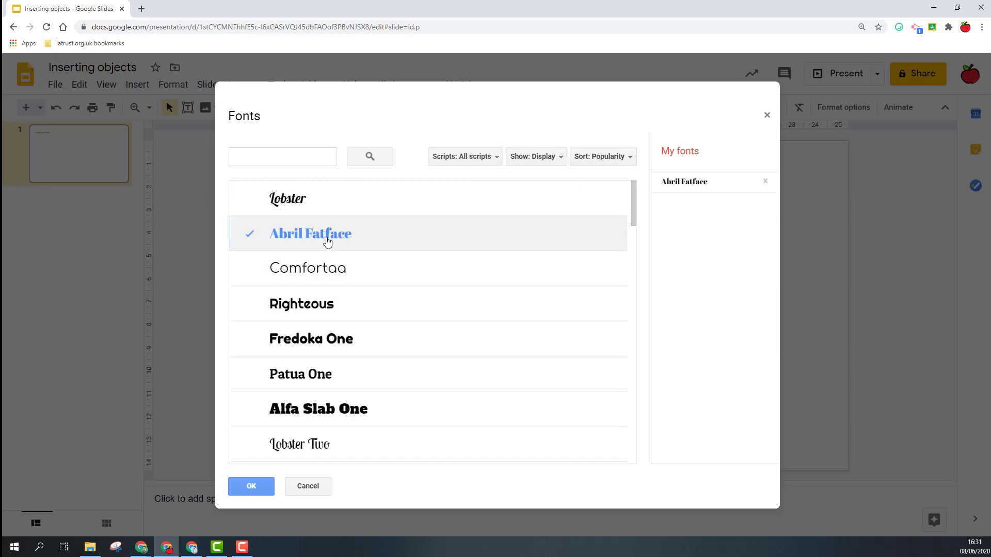
left_click(247, 484)
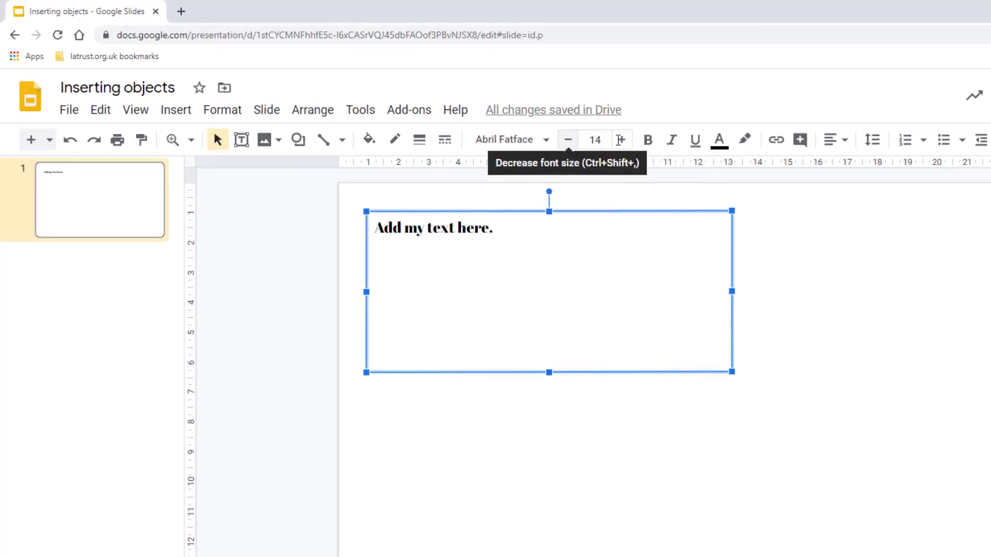
Increase the text box's font size in stages to 20, 48 and finally 56.
left_click(626, 146)
left_click(626, 146)
left_click(626, 146)
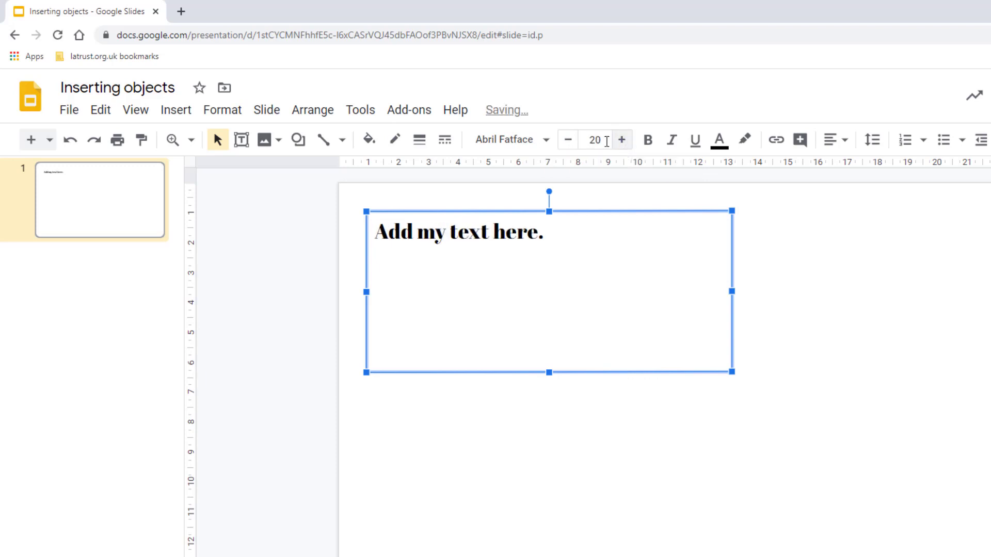
left_click(599, 140)
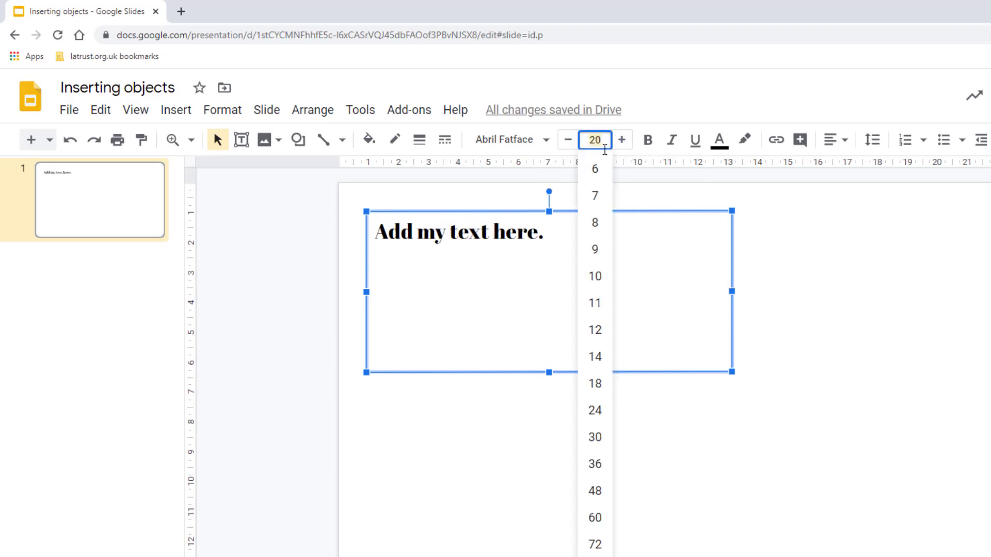
left_click(593, 493)
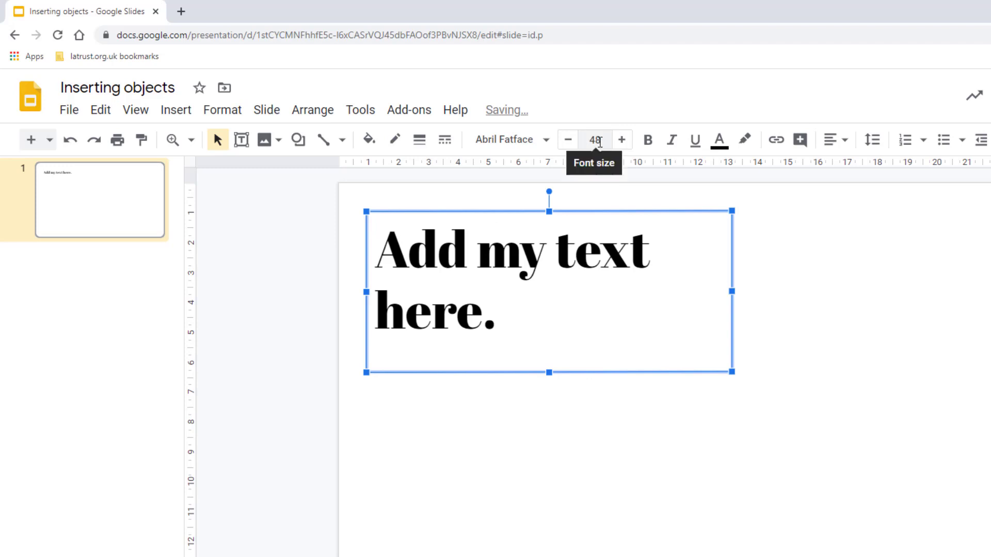
left_click(599, 140)
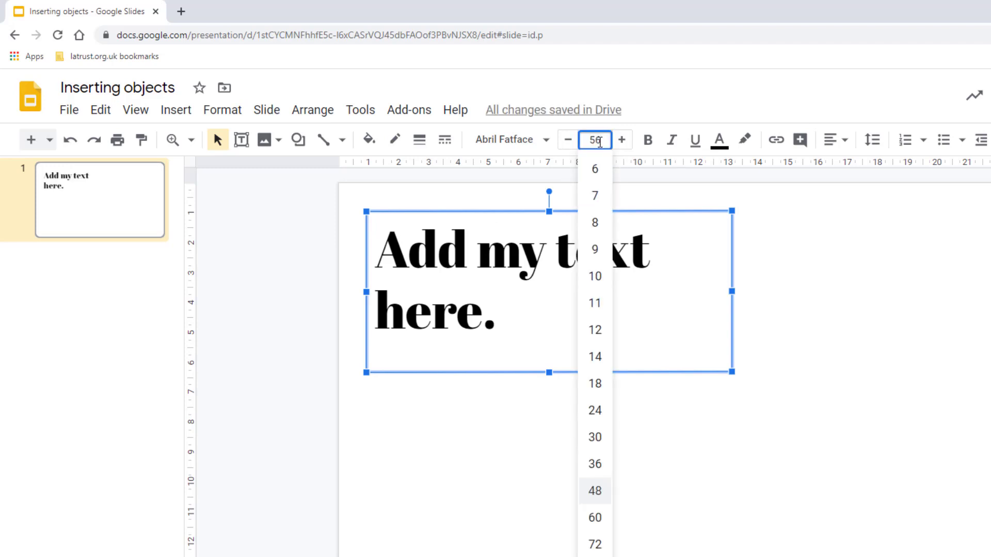
key("Return")
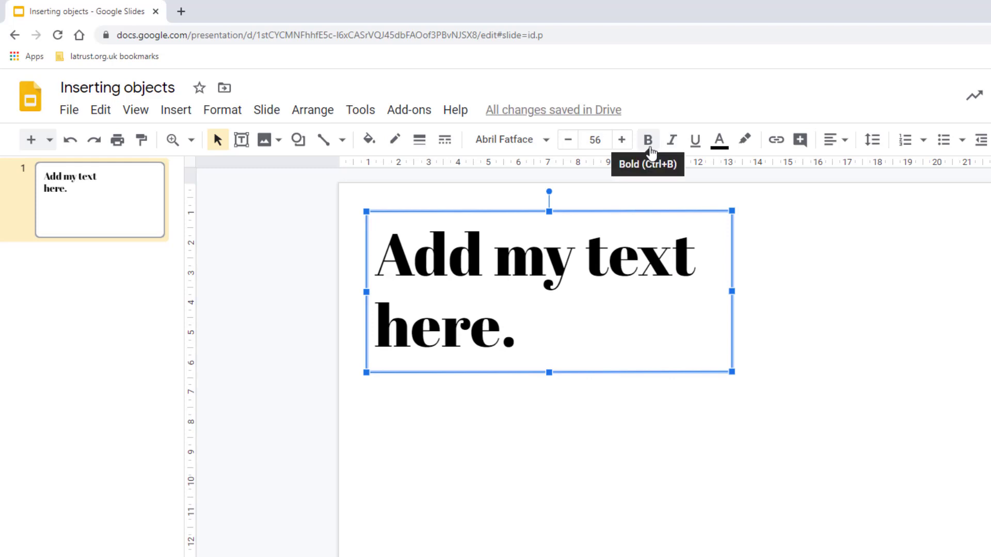
Colour the text in the box dark orange and give it a pale green highlight.
left_click(718, 140)
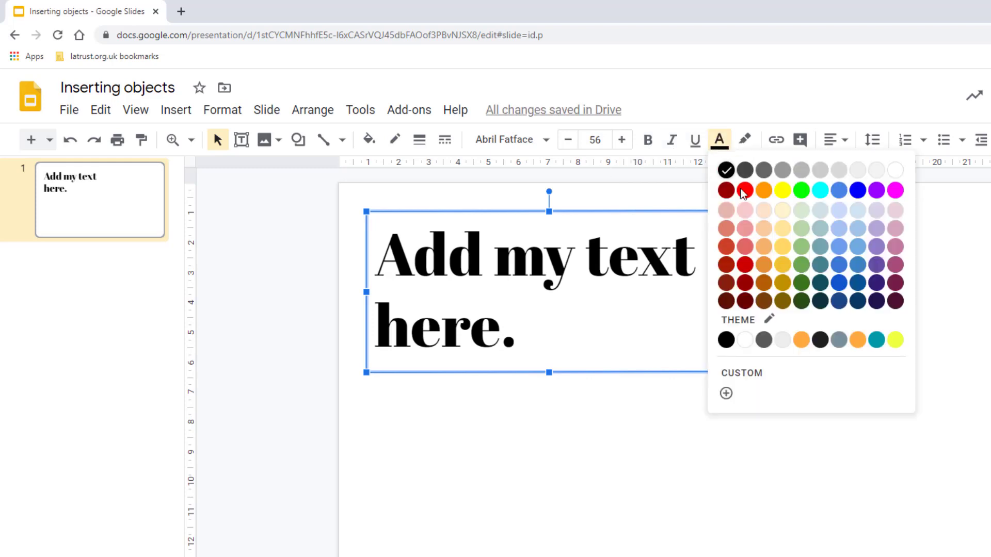
left_click(764, 284)
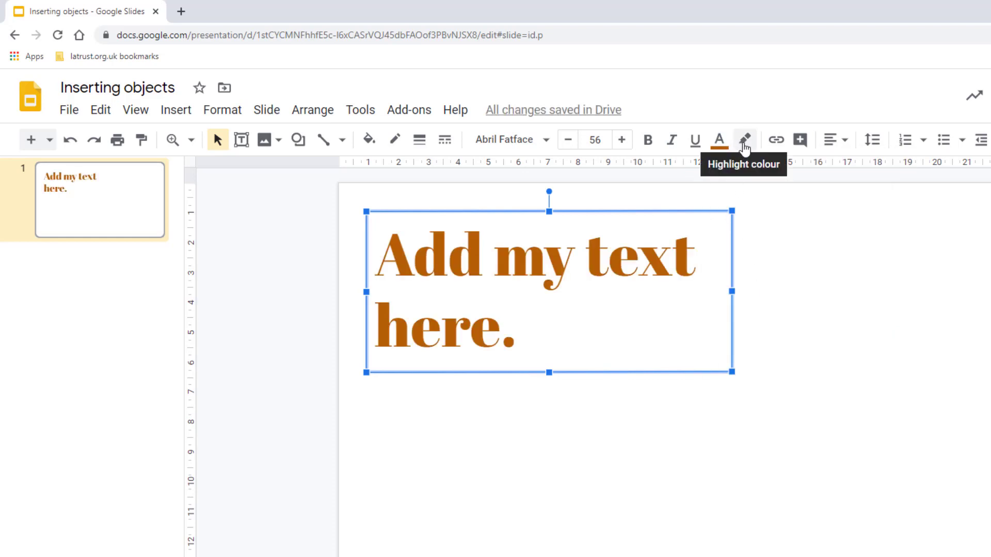
left_click(744, 140)
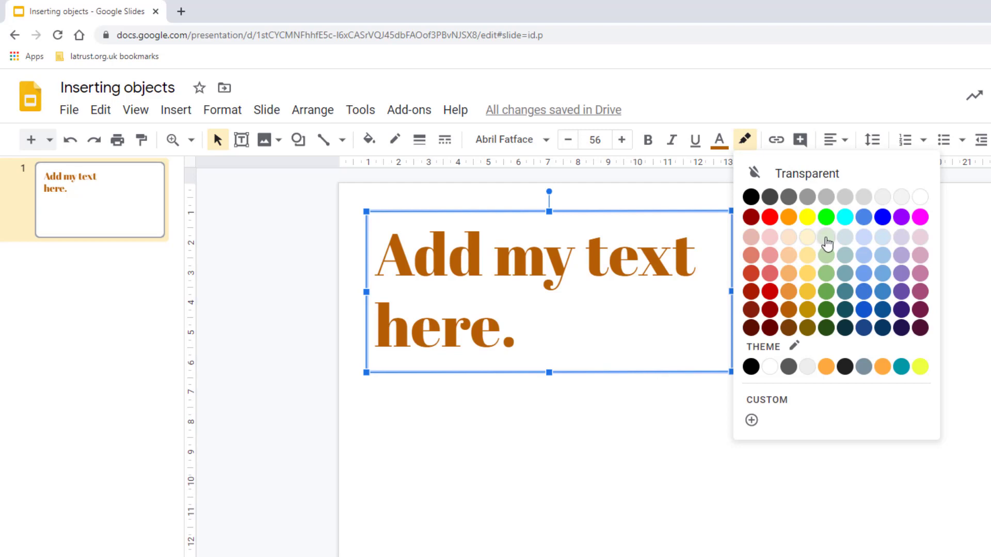
left_click(826, 238)
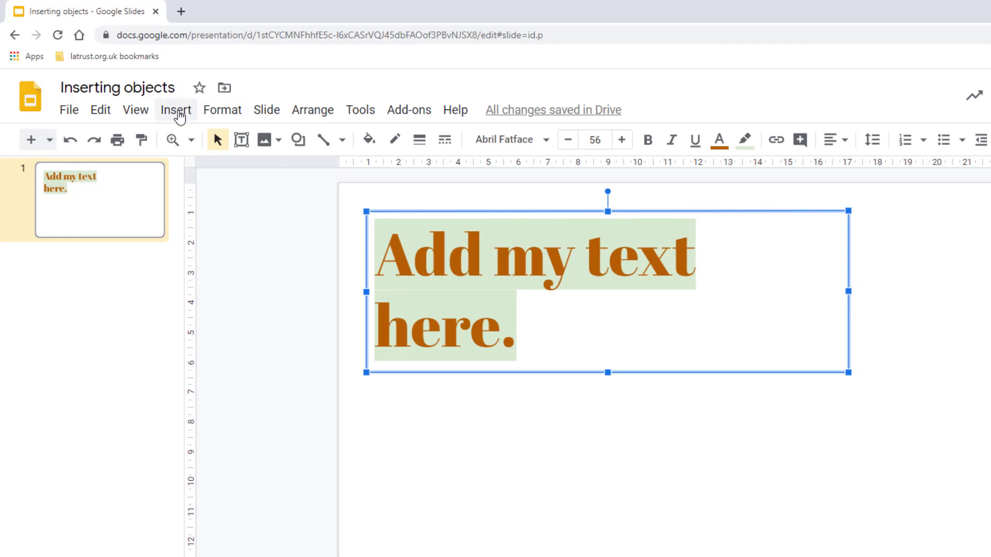
Insert word art reading "more text" on the slide.
left_click(179, 115)
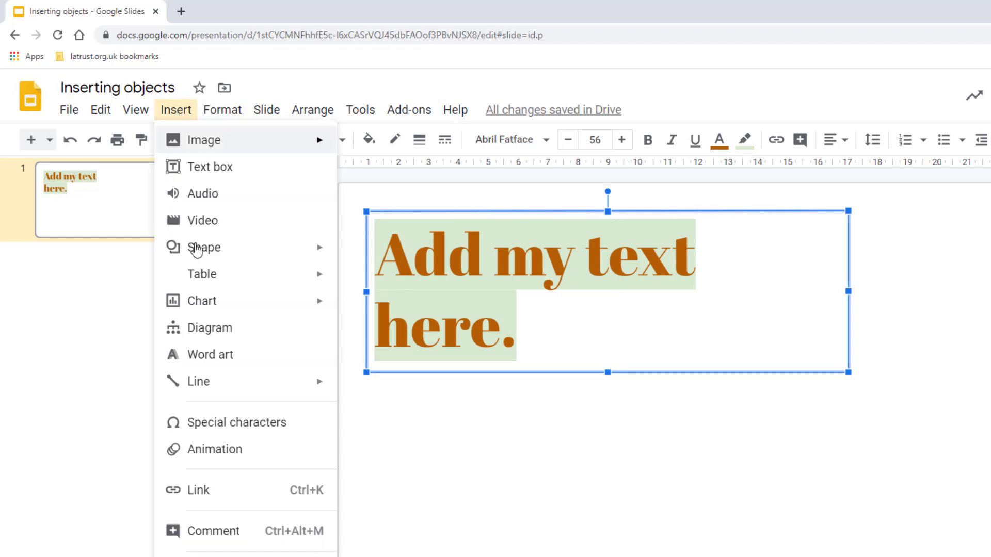
left_click(198, 360)
type("mo")
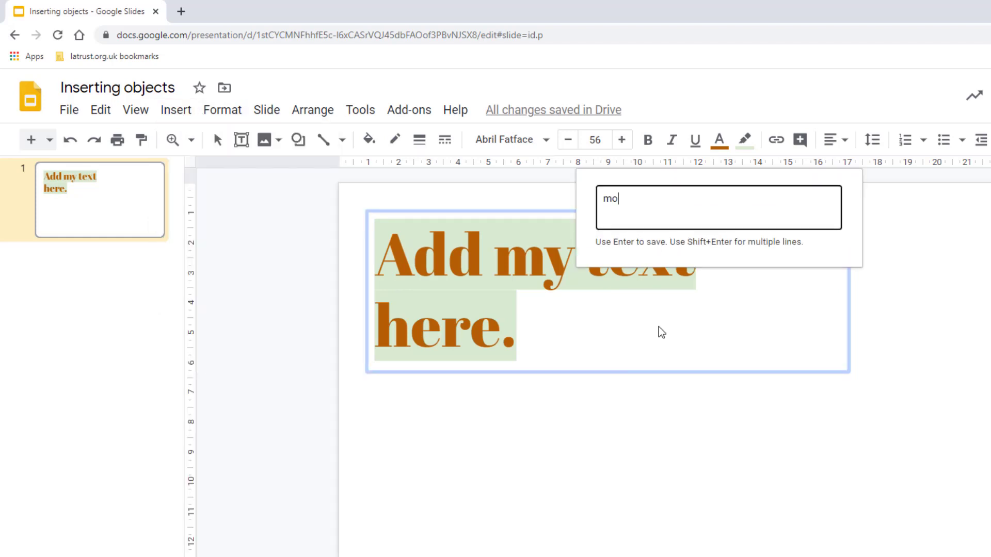
type("re text")
key("Return")
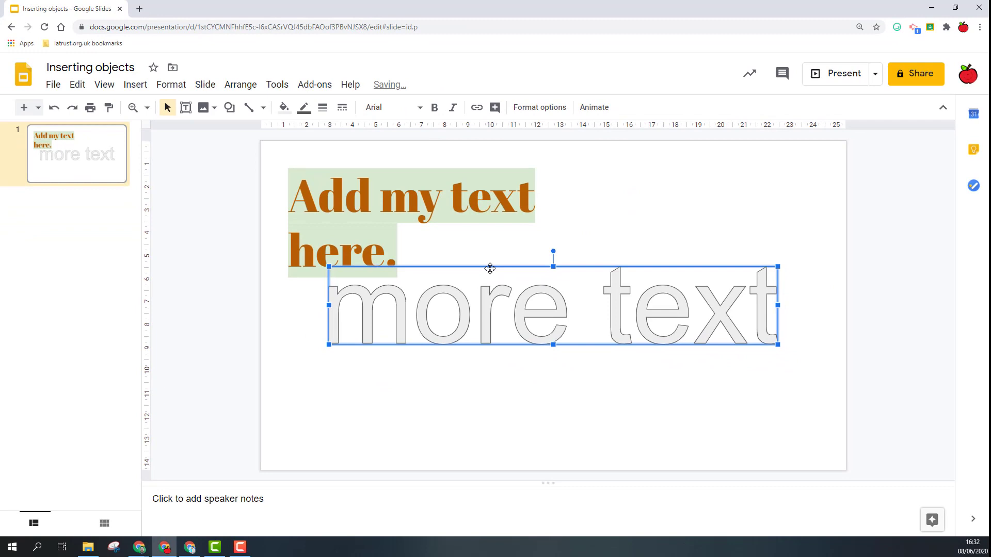
Move the "more text" word art below the text box, near the slide's left edge, and set its font to Lobster.
left_click_drag(489, 268, 447, 304)
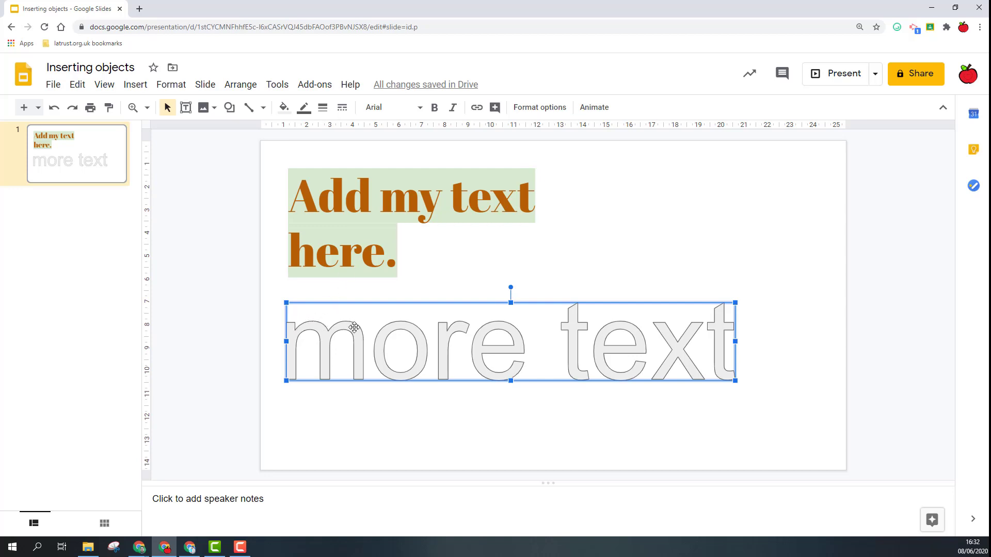
left_click(422, 108)
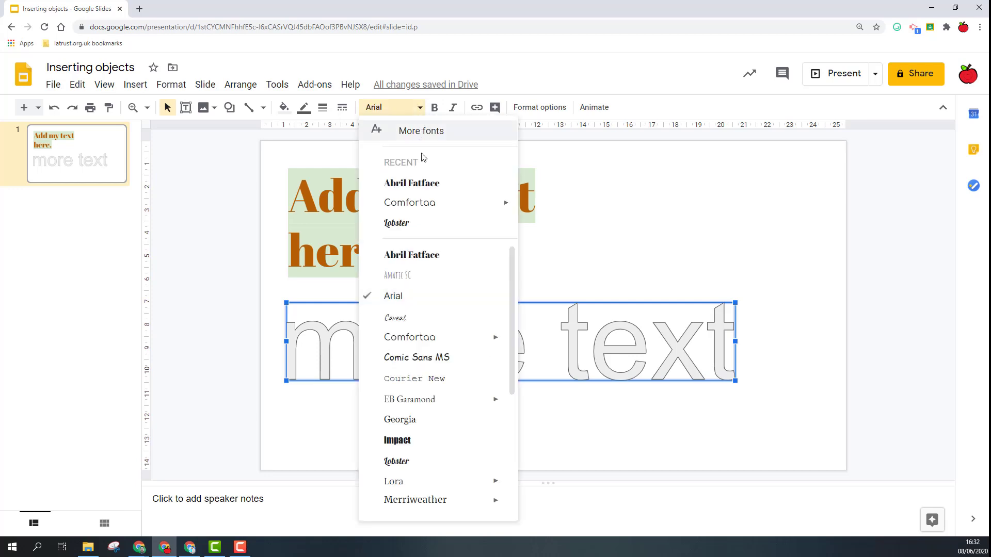
left_click(423, 224)
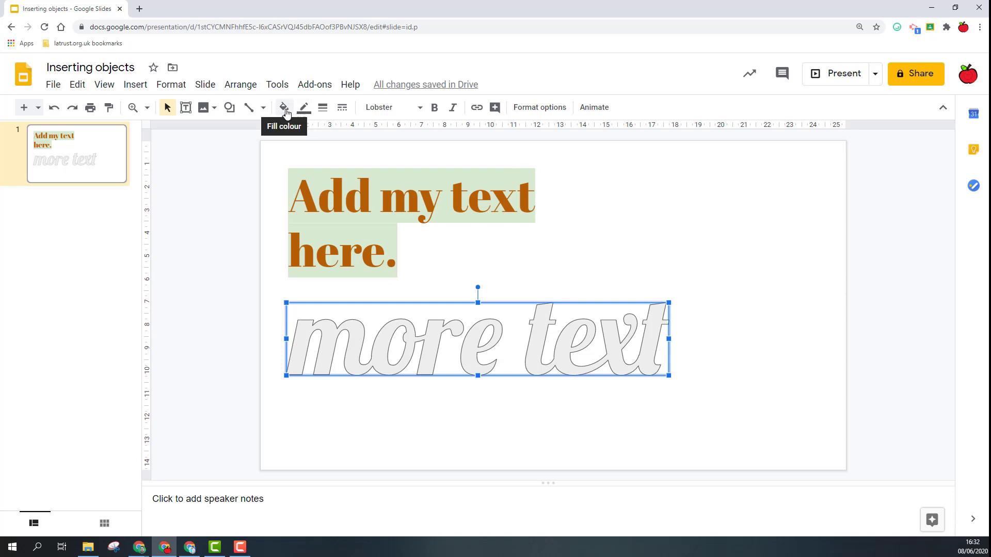
Fill the "more text" word art with dark red and colour its border bright green.
left_click(284, 108)
left_click(304, 250)
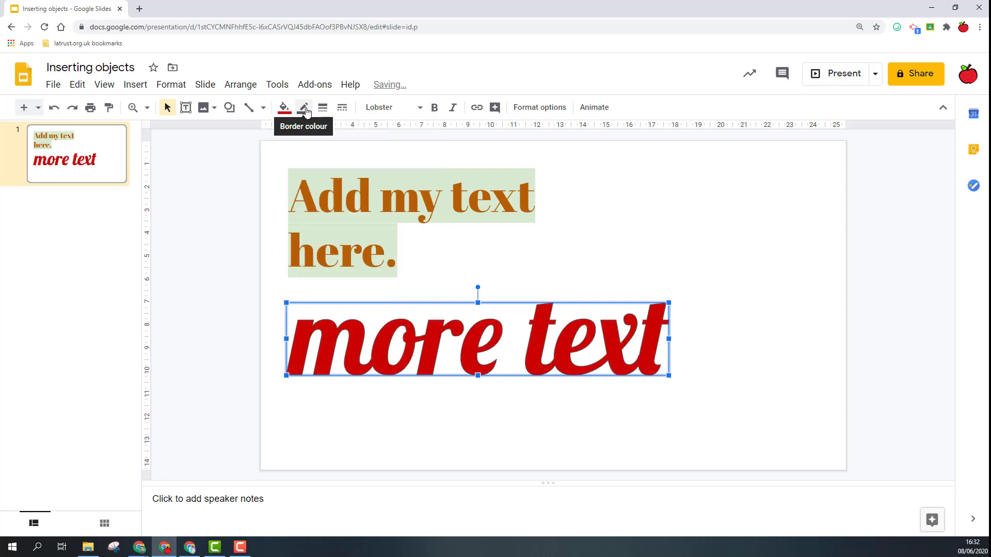
left_click(306, 111)
left_click(363, 167)
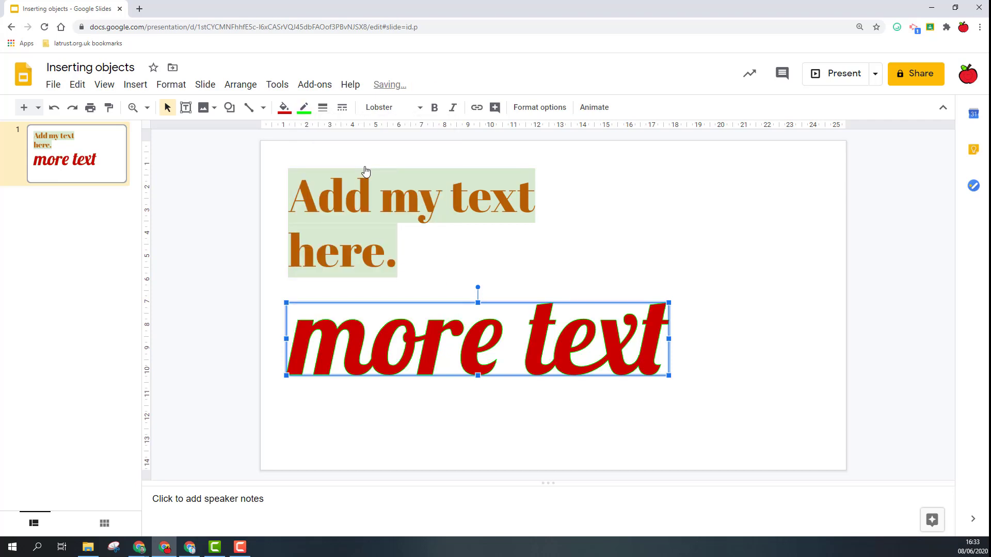
Try an 8px border on the word art, reduce it to 3px, and give the border a dotted style.
left_click(323, 109)
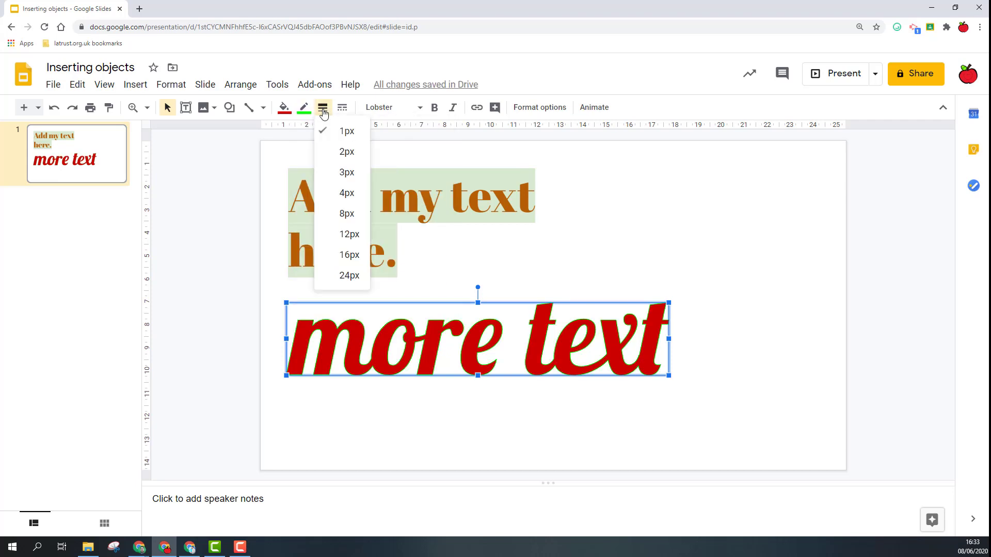
left_click(346, 214)
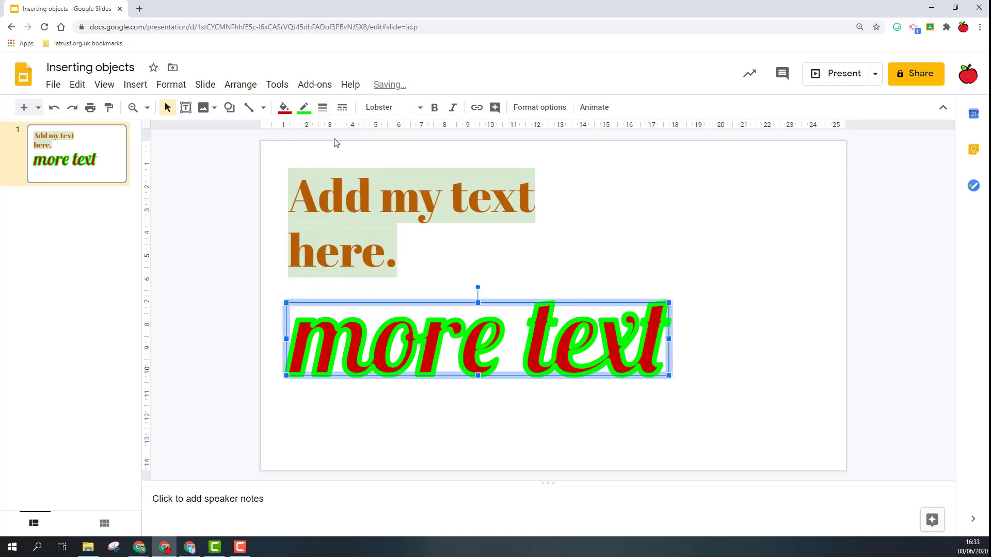
left_click(323, 108)
left_click(341, 173)
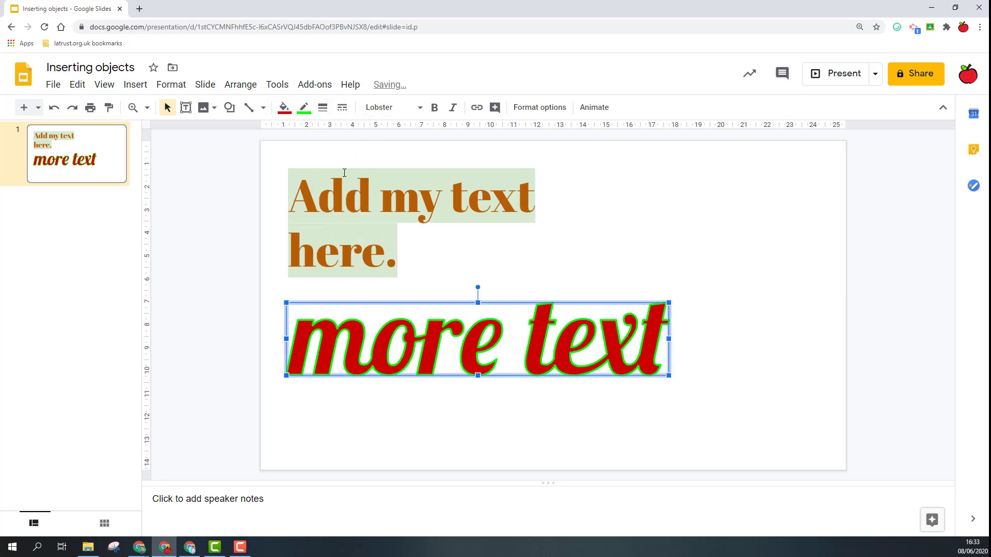
left_click(344, 109)
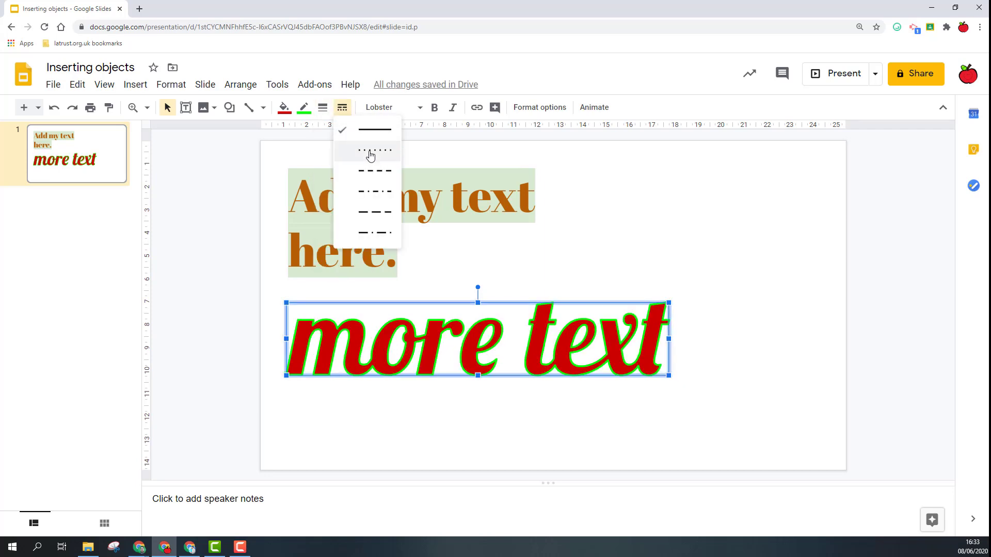
left_click(370, 152)
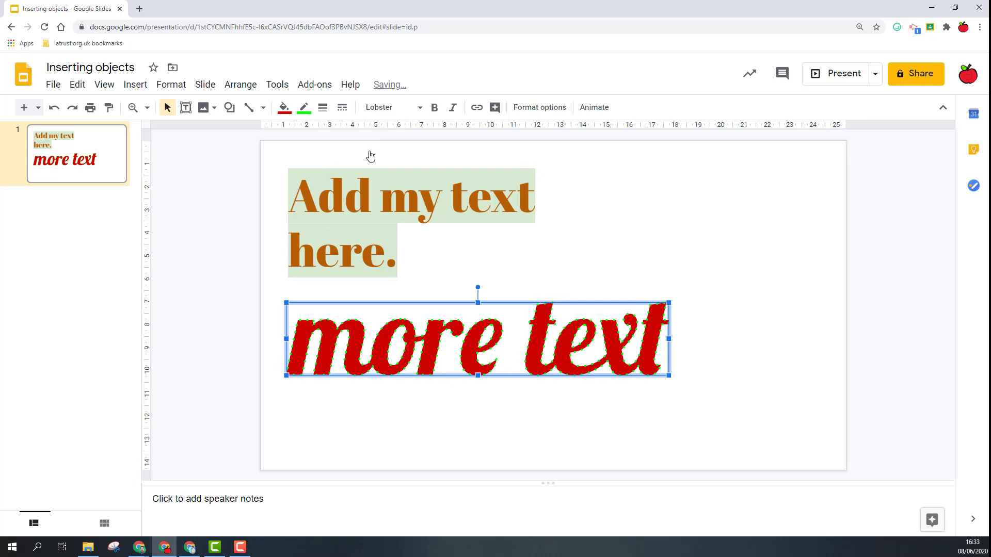
Resize the word art by enlarging, flattening and narrowing it, finishing at about 24 cm wide and 4 cm high, spanning most of the slide.
left_click(422, 403)
left_click(541, 344)
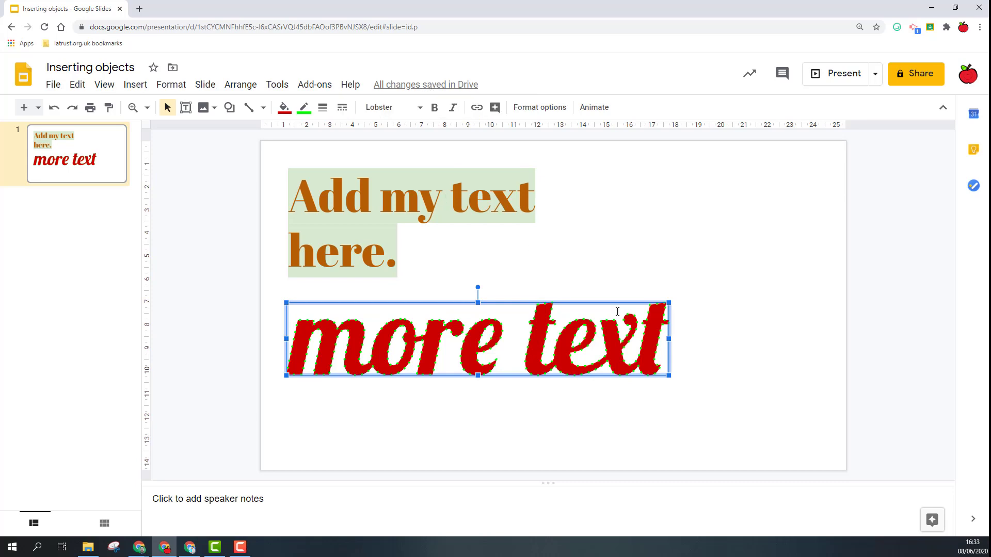
left_click_drag(669, 375, 803, 427)
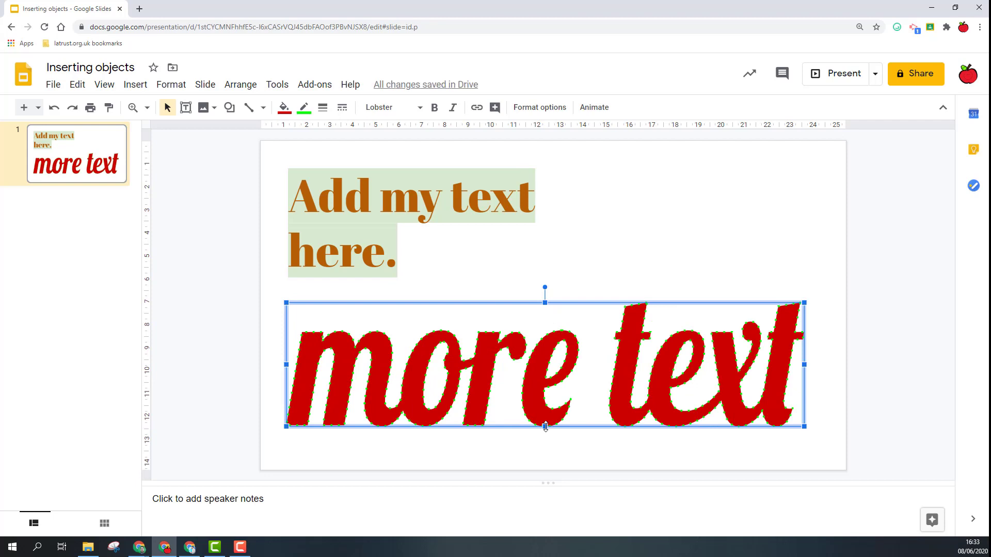
left_click_drag(546, 427, 554, 360)
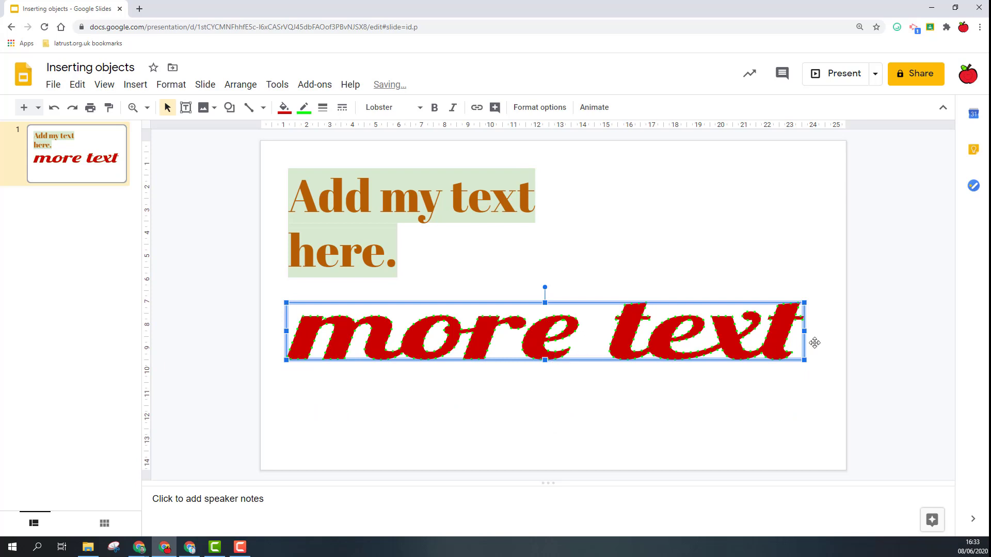
left_click_drag(804, 330, 639, 337)
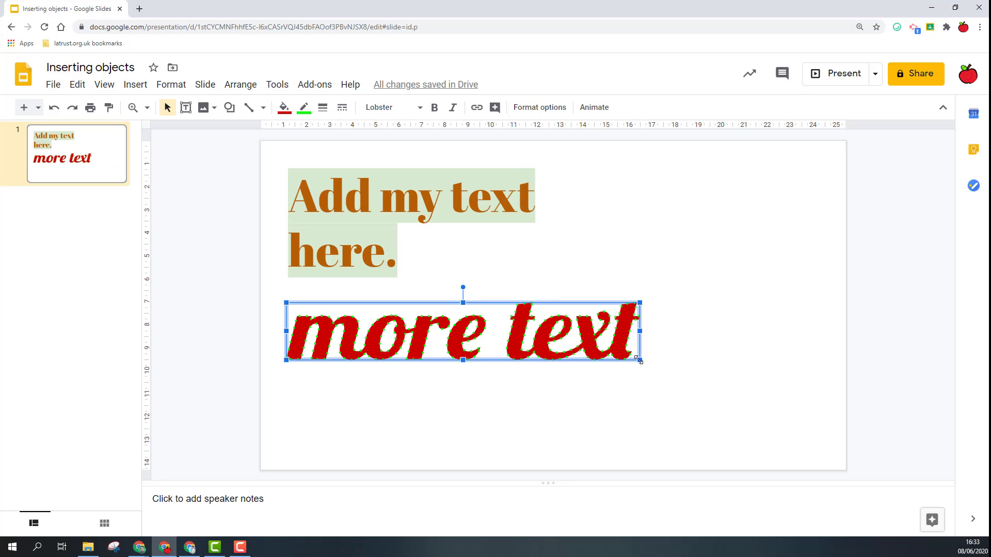
left_click_drag(641, 363, 705, 391)
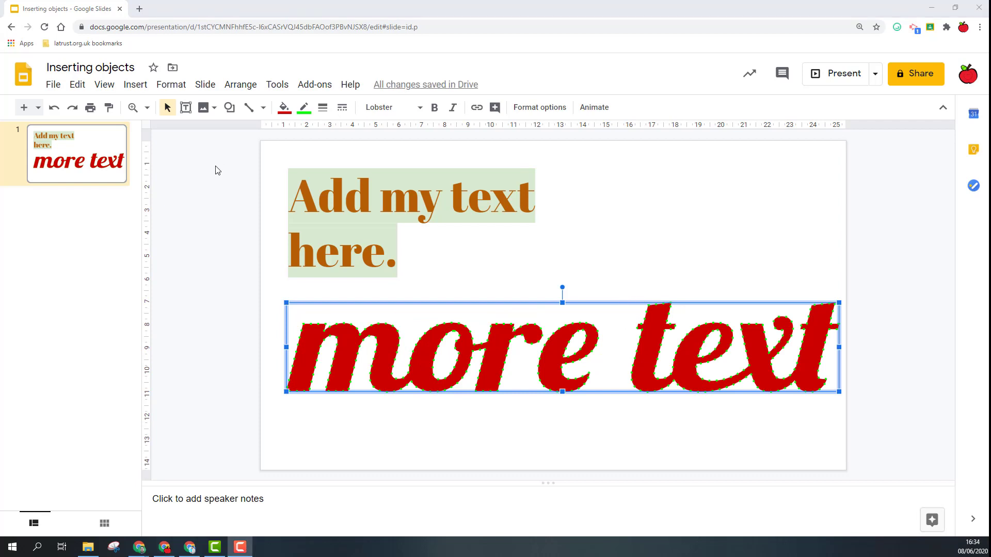
Add a second slide to the presentation and apply the Blank layout to it.
left_click(23, 108)
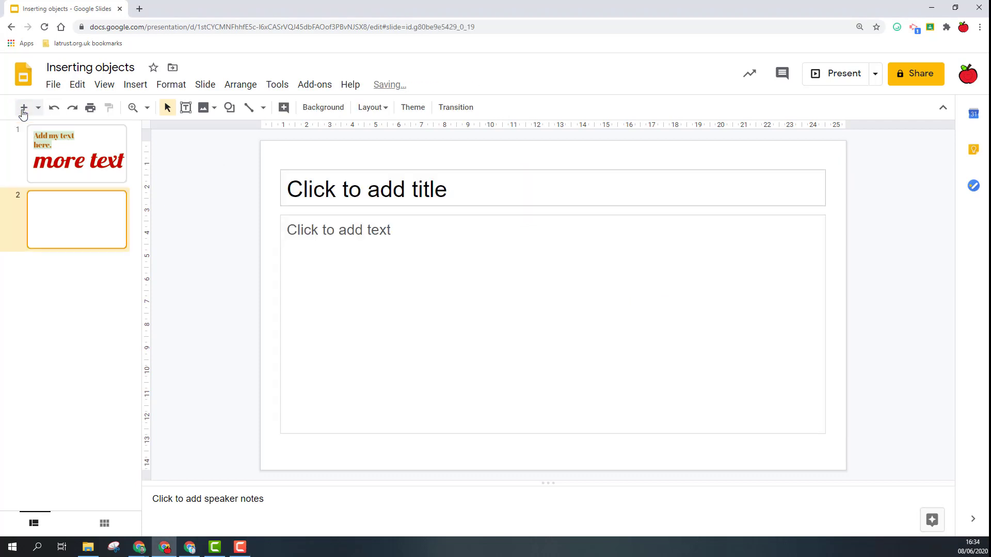
left_click(370, 108)
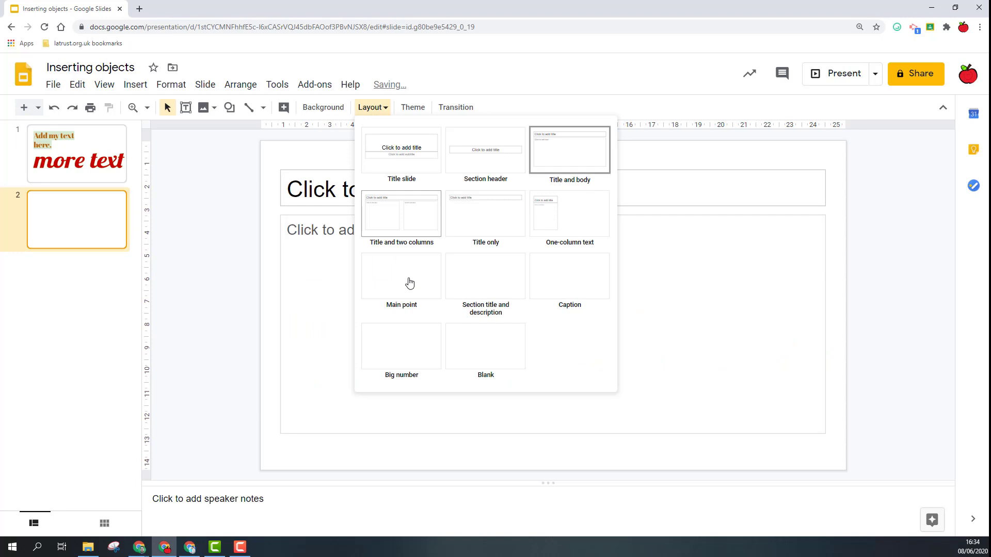
left_click(472, 336)
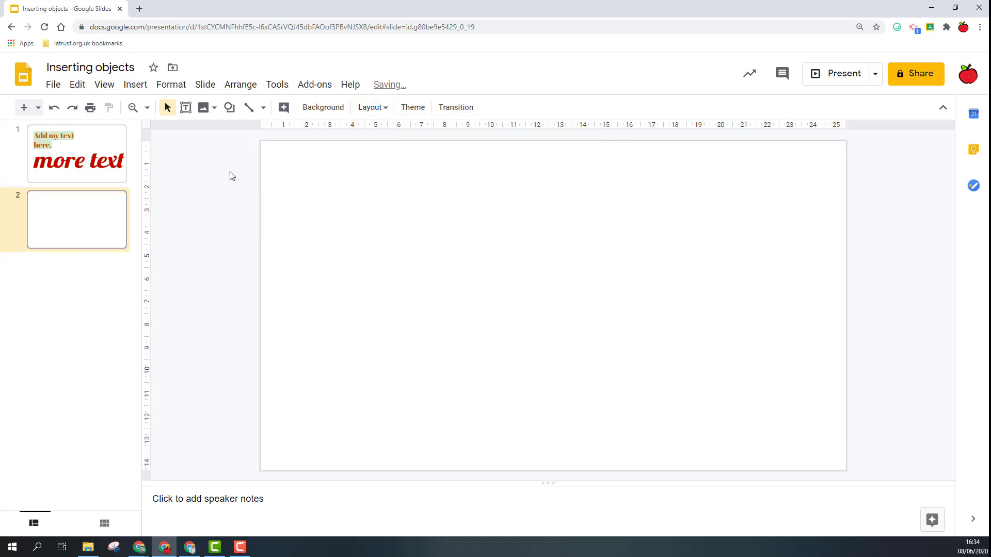